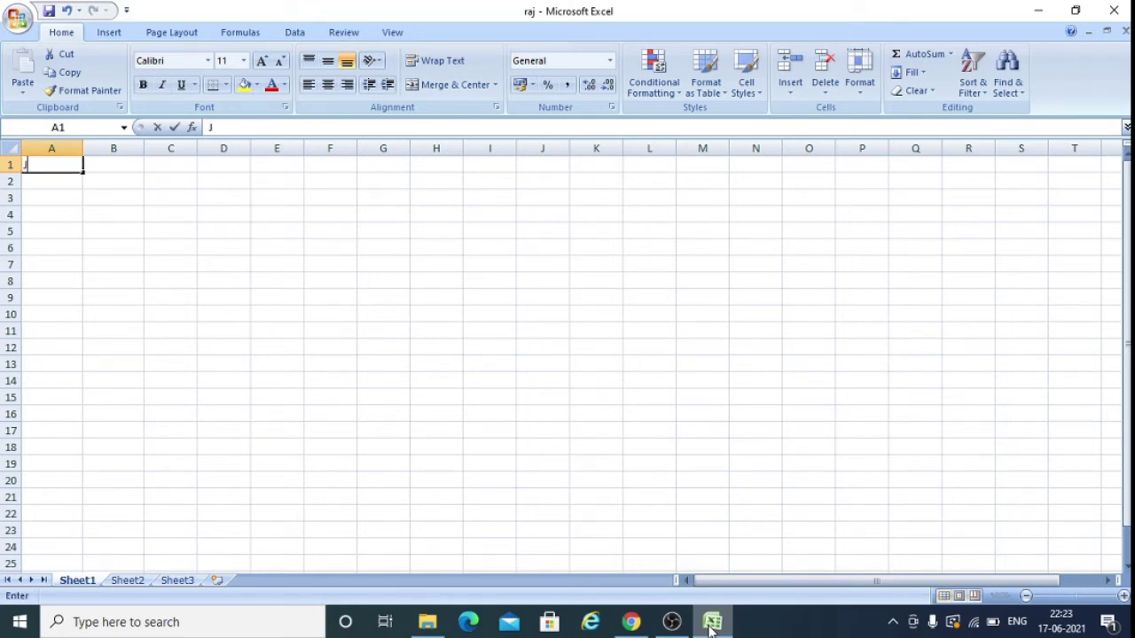
Enter a person's full name in cell A1.
{"action": "type", "text": "John"}
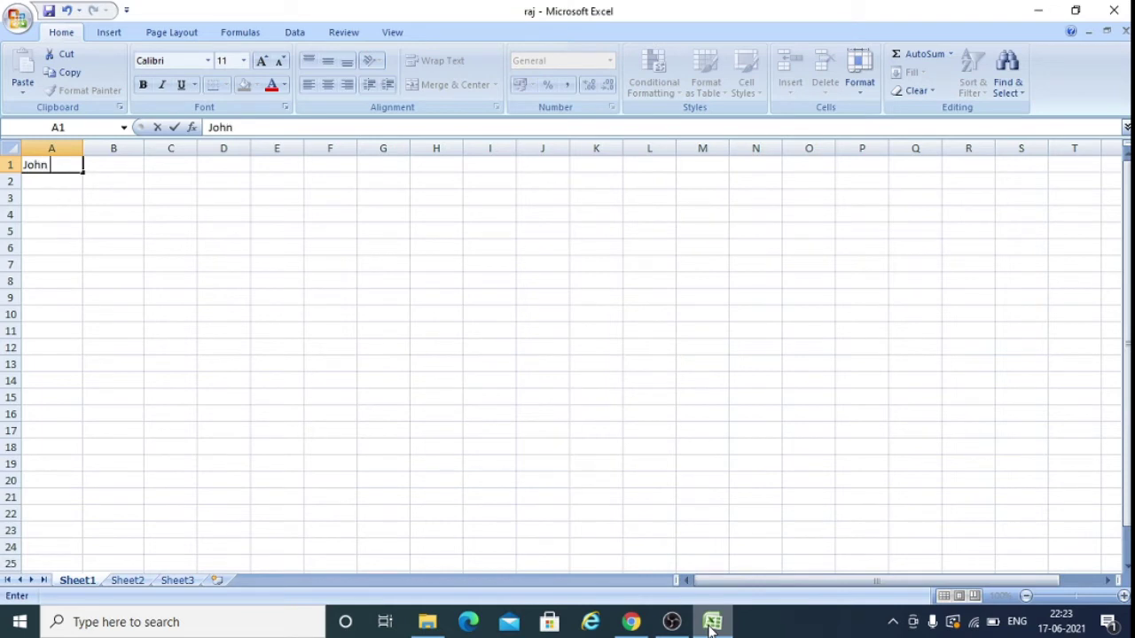
{"action": "type", "text": " Jordan"}
Edit cell A1 in place, replacing the whole full name with a lowercase surname.
{"action": "key", "text": "F2"}
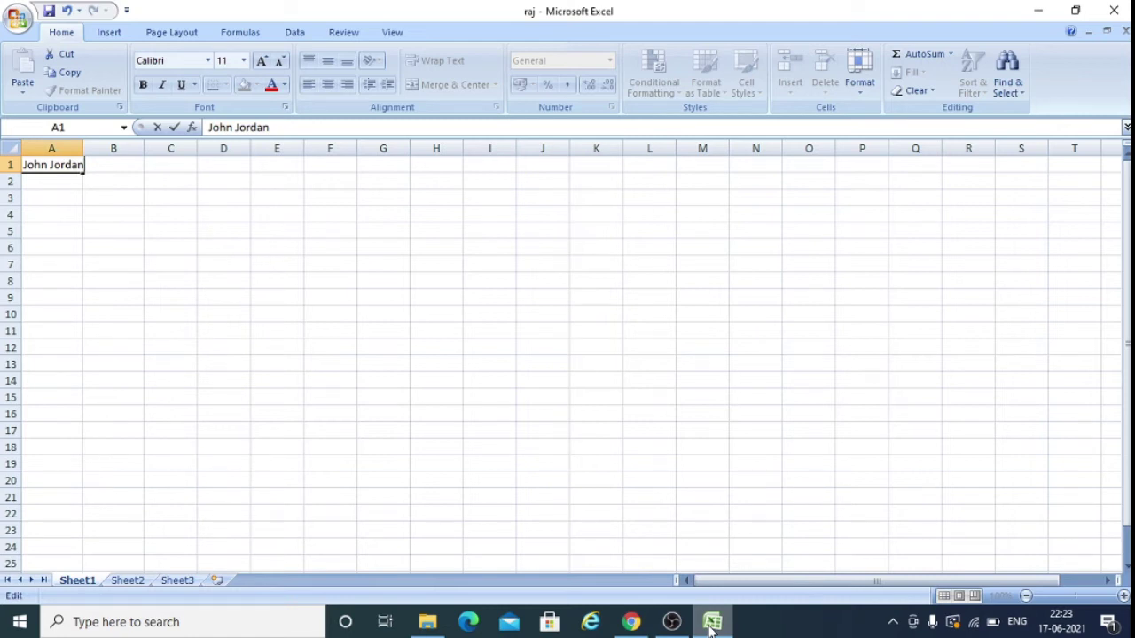
{"action": "key", "text": "BackSpace"}
{"action": "key", "text": "BackSpace"}
{"action": "key", "text": "BackSpace"}
{"action": "key", "text": "BackSpace"}
{"action": "key", "text": "BackSpace"}
{"action": "key", "text": "BackSpace"}
{"action": "key", "text": "BackSpace"}
{"action": "key", "text": "BackSpace"}
{"action": "key", "text": "BackSpace"}
{"action": "key", "text": "BackSpace"}
{"action": "key", "text": "BackSpace"}
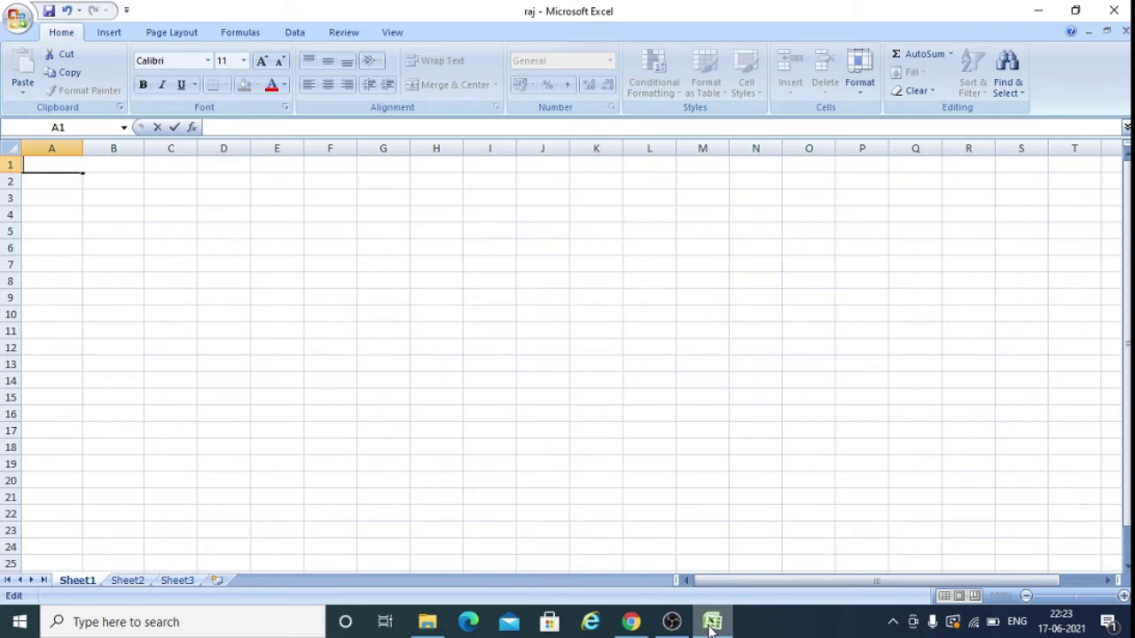
{"action": "type", "text": "jones"}
{"action": "key", "text": "Return"}
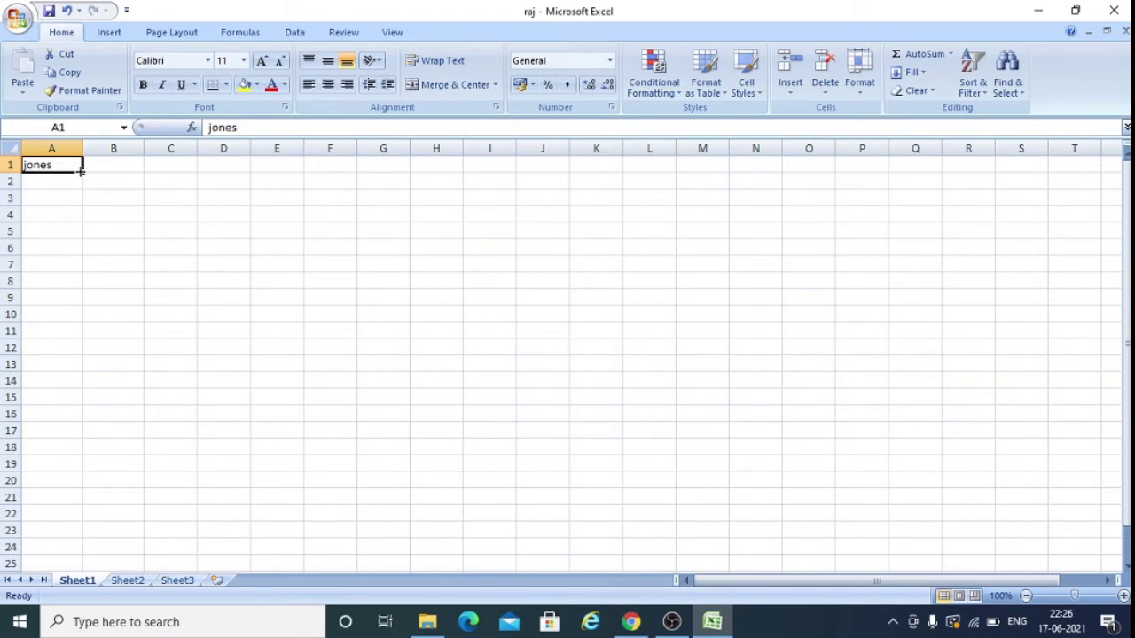
Edit the content of cell A1 in the formula bar so that it reads "joker".
{"action": "left_click", "coordinate": [246, 127]}
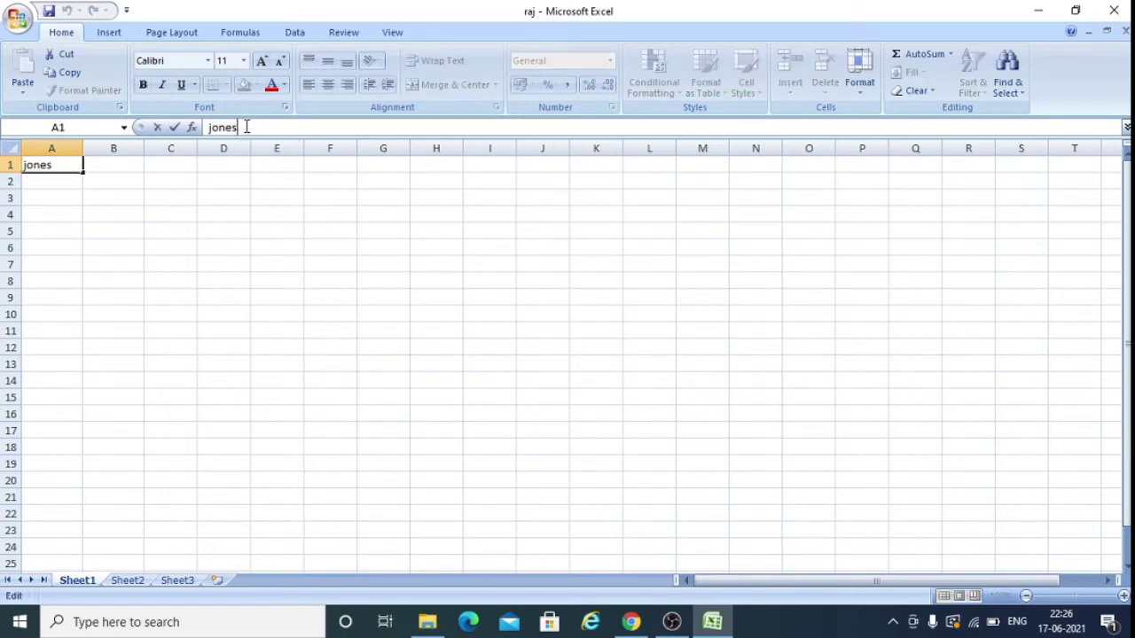
{"action": "key", "text": "BackSpace"}
{"action": "key", "text": "BackSpace"}
{"action": "key", "text": "BackSpace"}
{"action": "key", "text": "BackSpace"}
{"action": "key", "text": "BackSpace"}
{"action": "type", "text": "jokwer"}
{"action": "key", "text": "BackSpace"}
{"action": "key", "text": "BackSpace"}
{"action": "key", "text": "BackSpace"}
{"action": "type", "text": "er"}
{"action": "key", "text": "Return"}
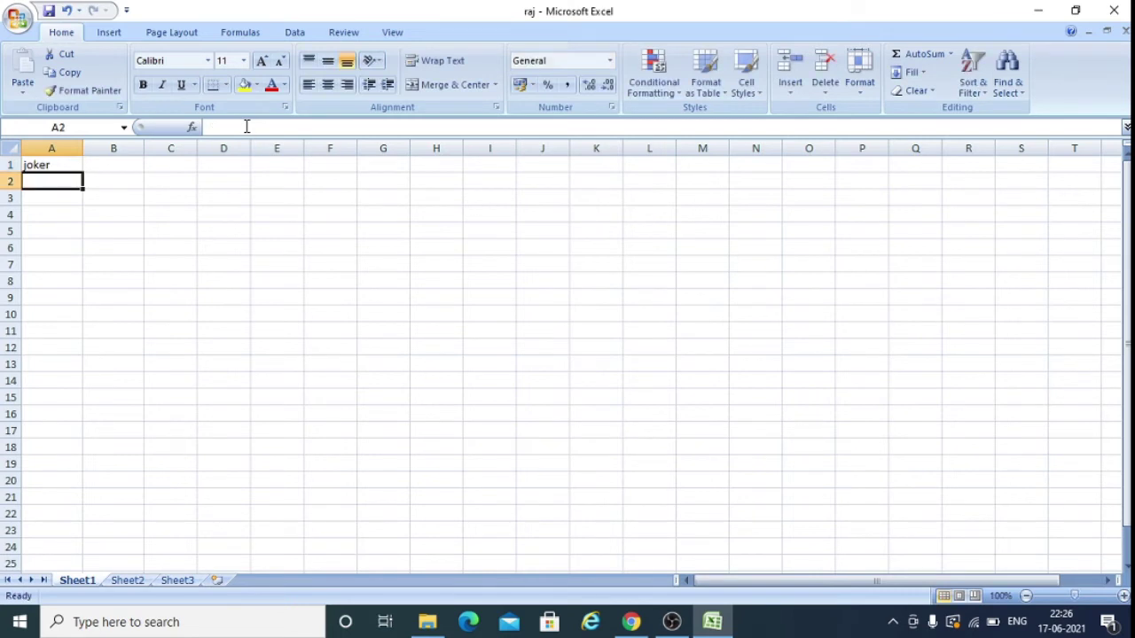
{"action": "left_click", "coordinate": [76, 167]}
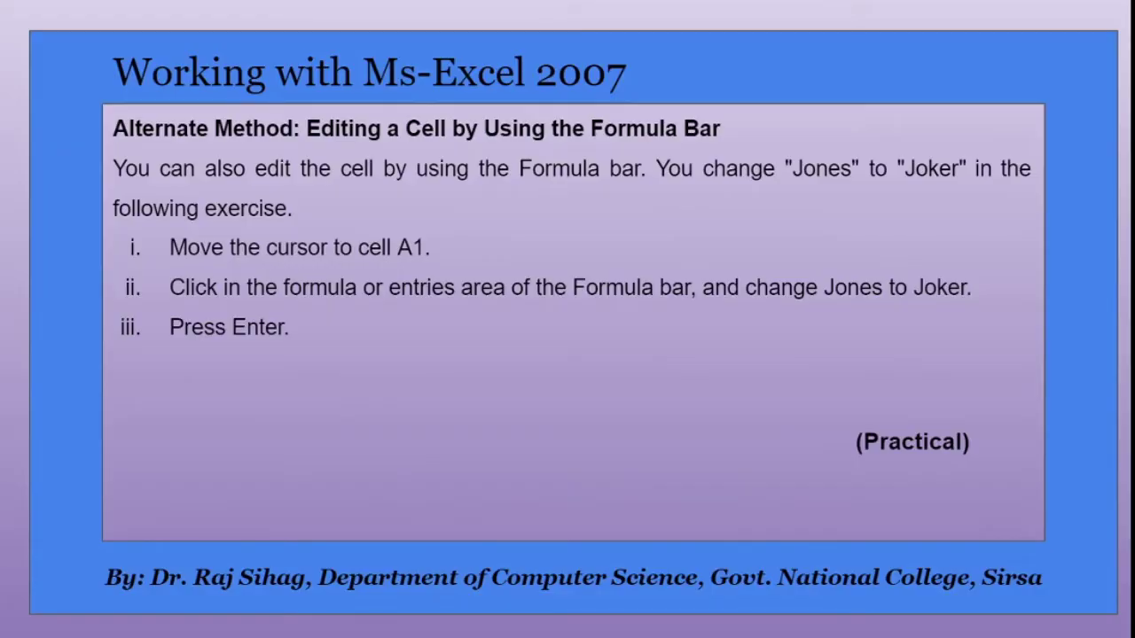
{"action": "key", "text": "Right"}
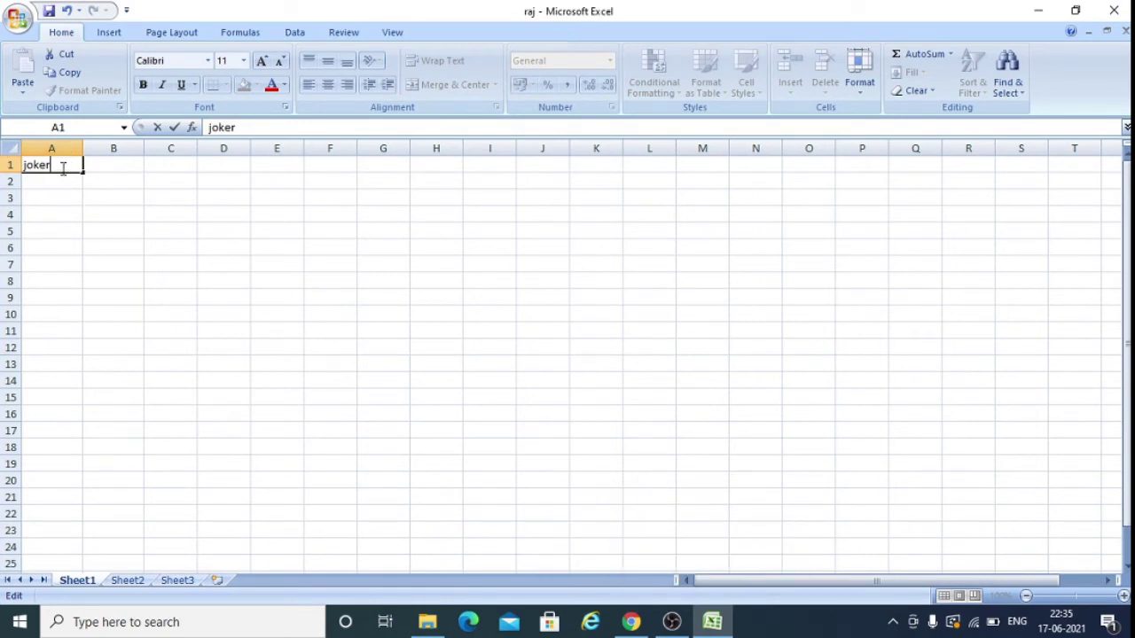
Edit cell A1 directly in the cell, replacing "joker" with a lowercase surname.
{"action": "double_click", "coordinate": [63, 168]}
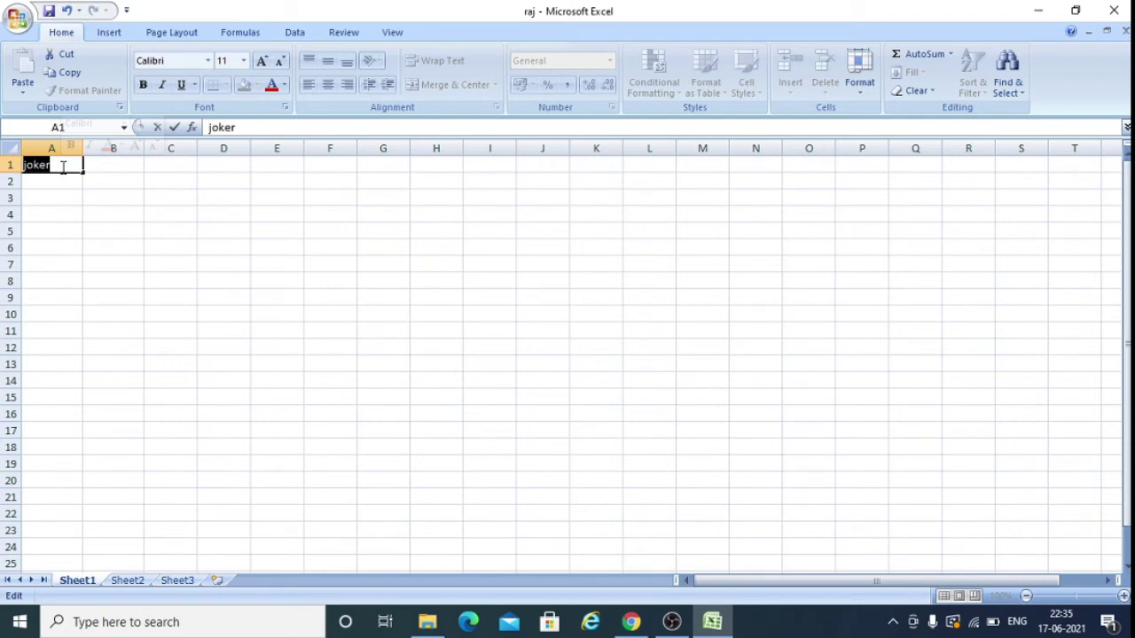
{"action": "key", "text": "BackSpace"}
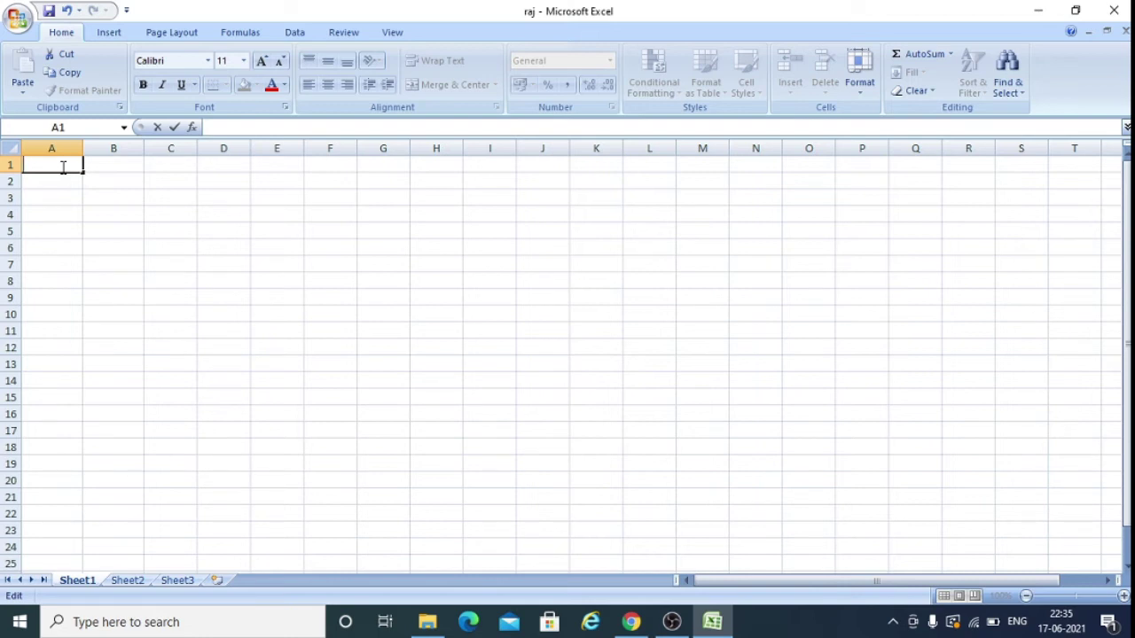
{"action": "type", "text": "johnson"}
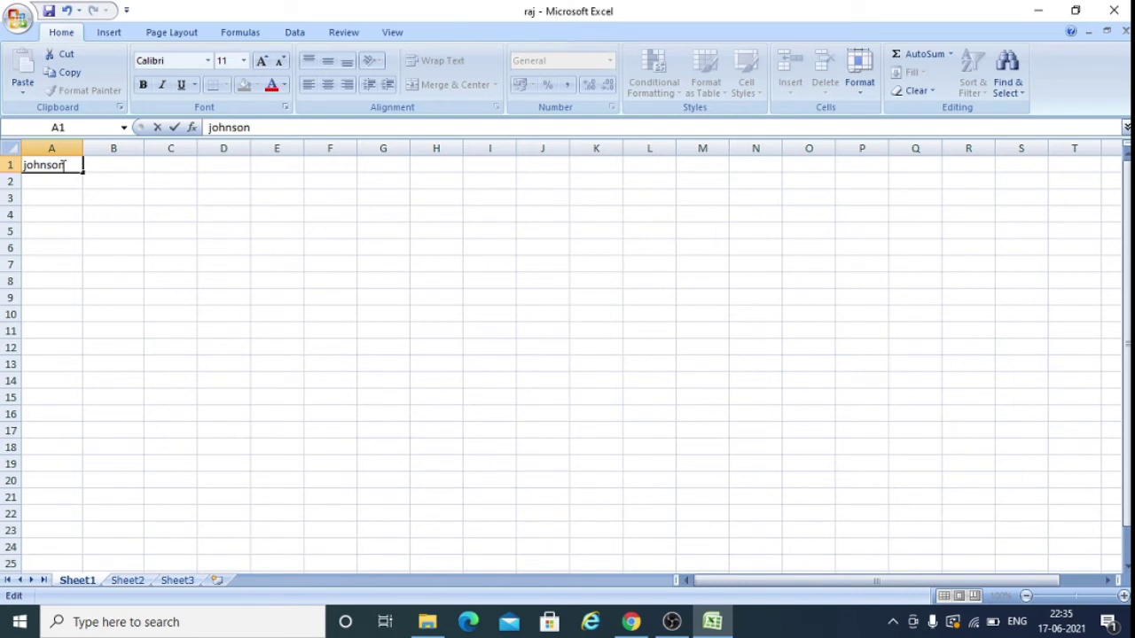
{"action": "key", "text": "Return"}
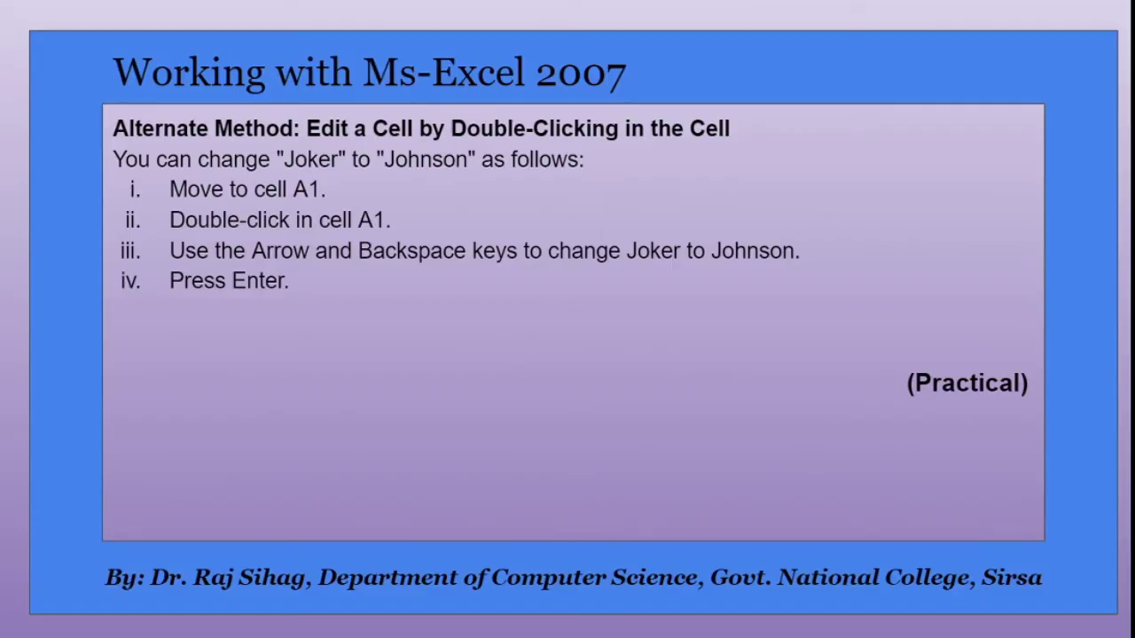
{"action": "key", "text": "Right"}
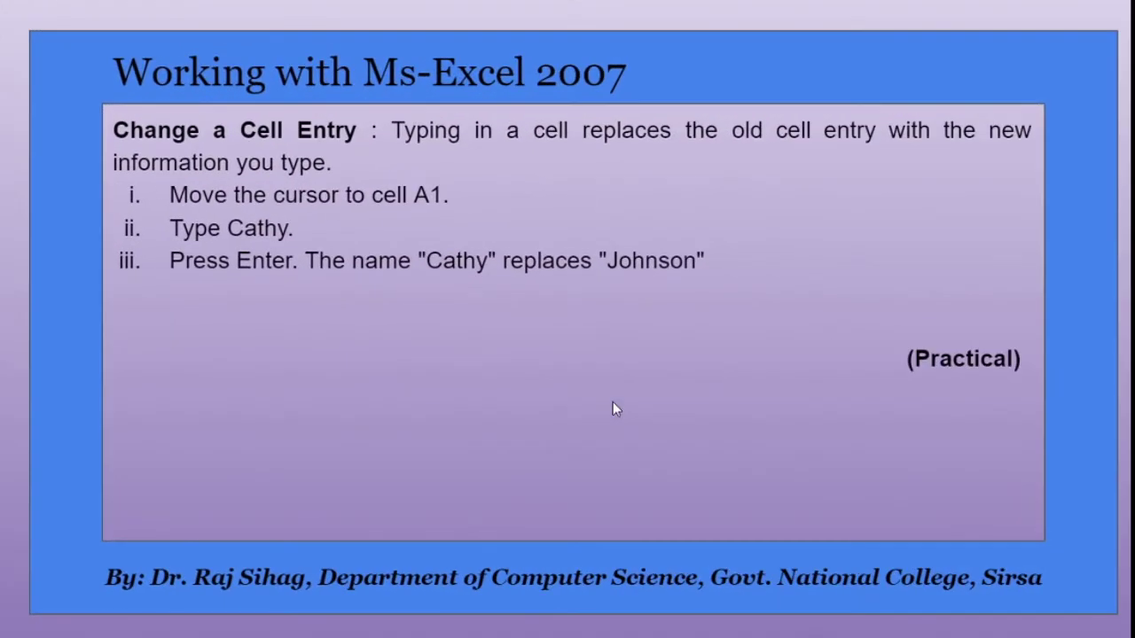
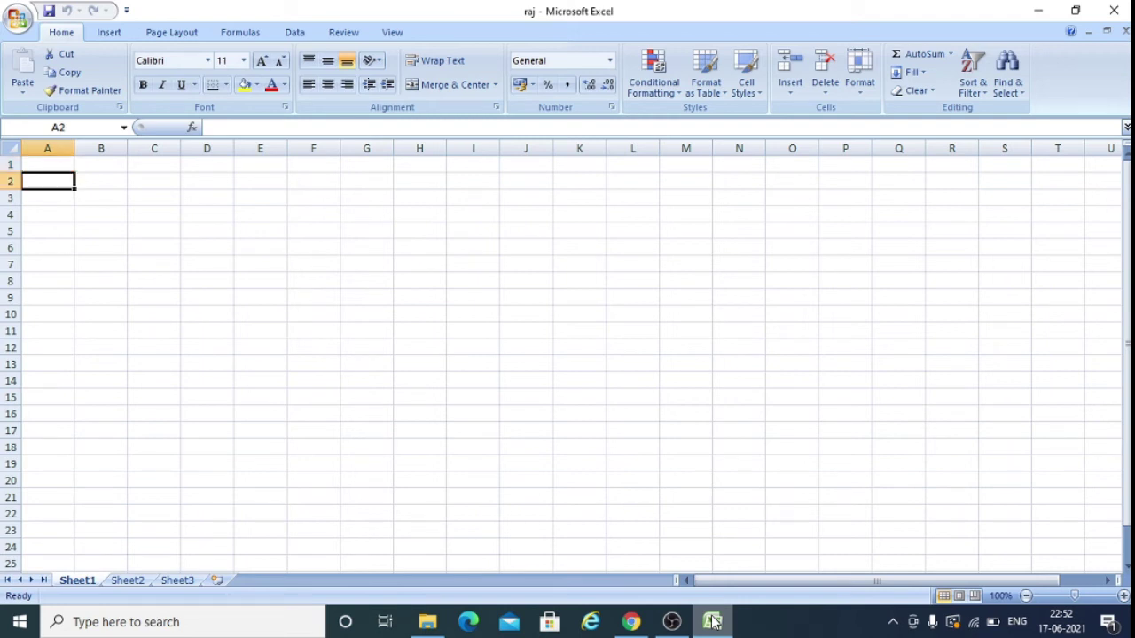
Enter the text "Text to long to fit" in cell A2.
{"action": "type", "text": "Text"}
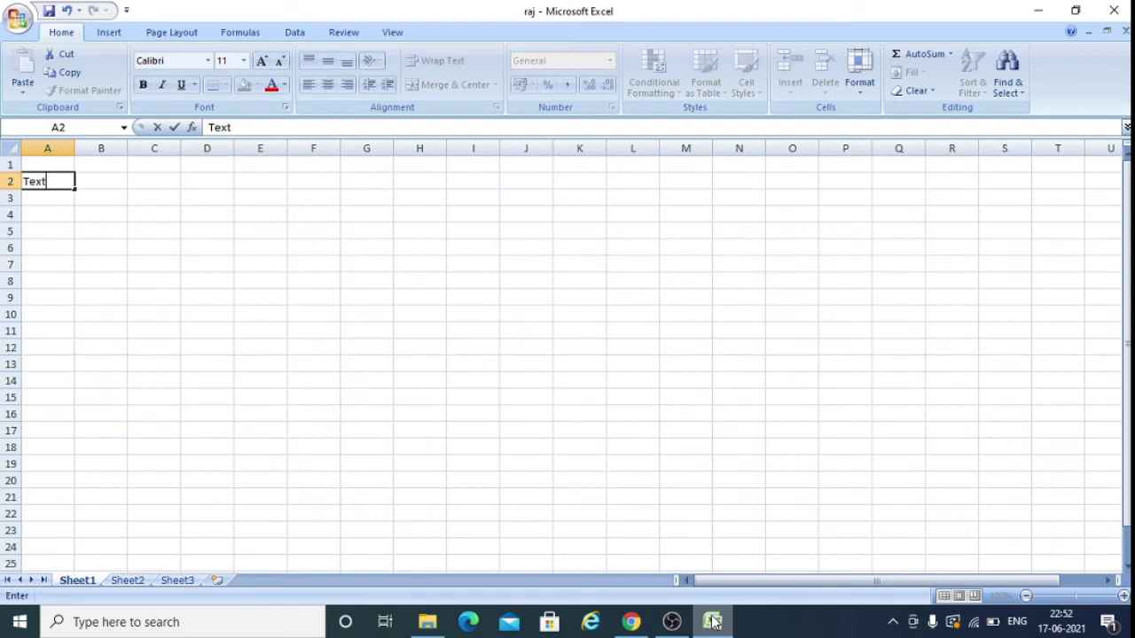
{"action": "type", "text": " to long to fit"}
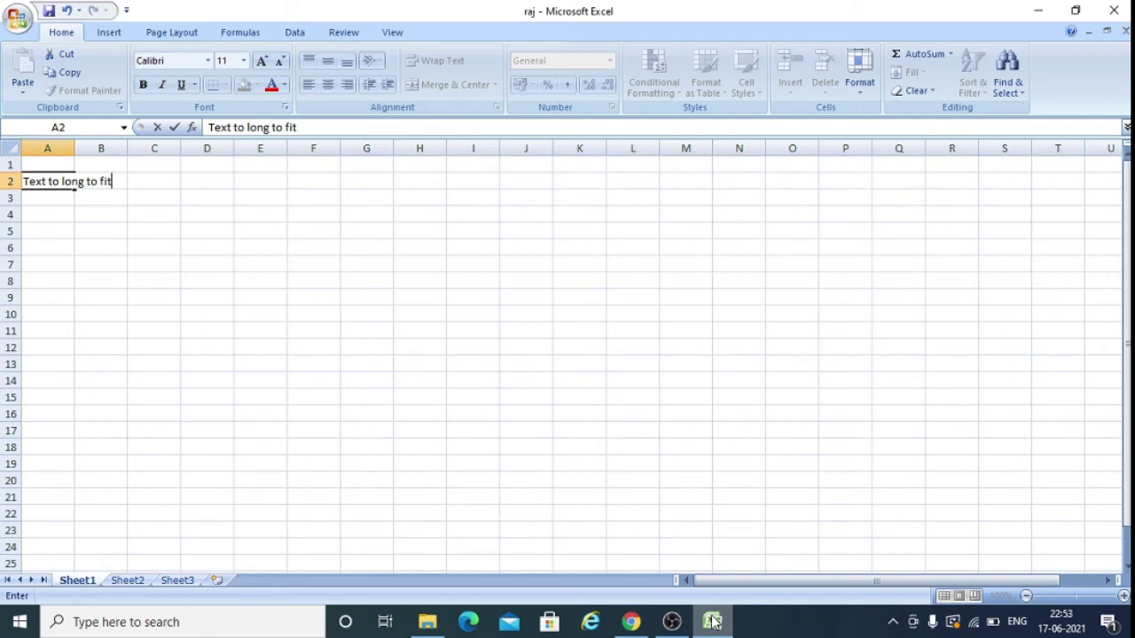
{"action": "key", "text": "Return"}
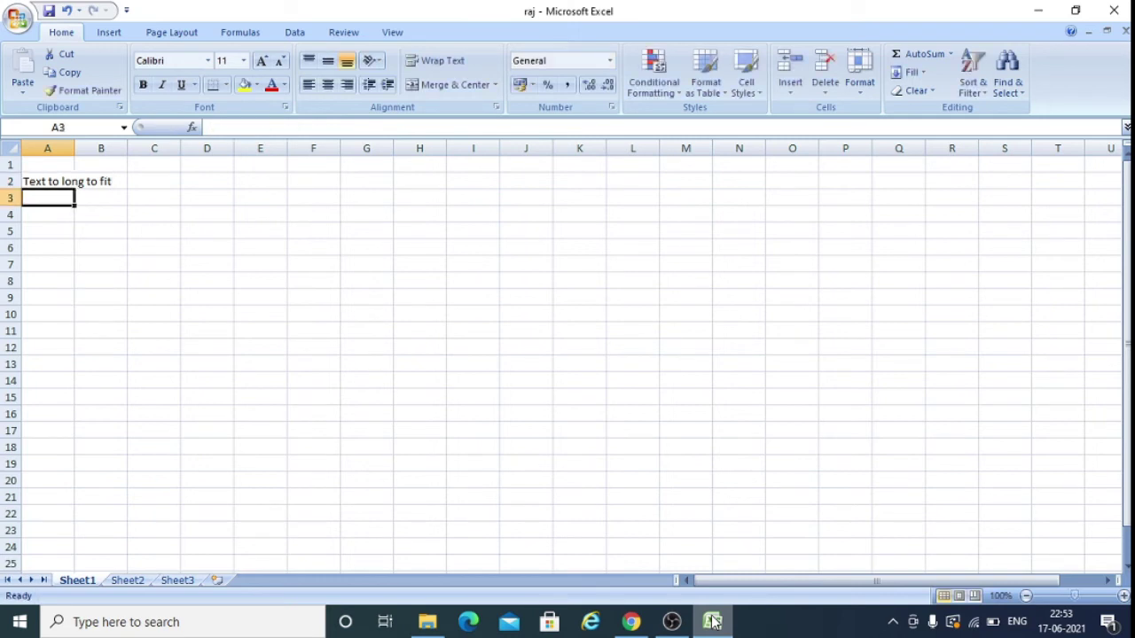
Apply Wrap Text to cells A2:B2 so the long entry breaks over several lines within its column.
{"action": "left_click", "coordinate": [123, 181]}
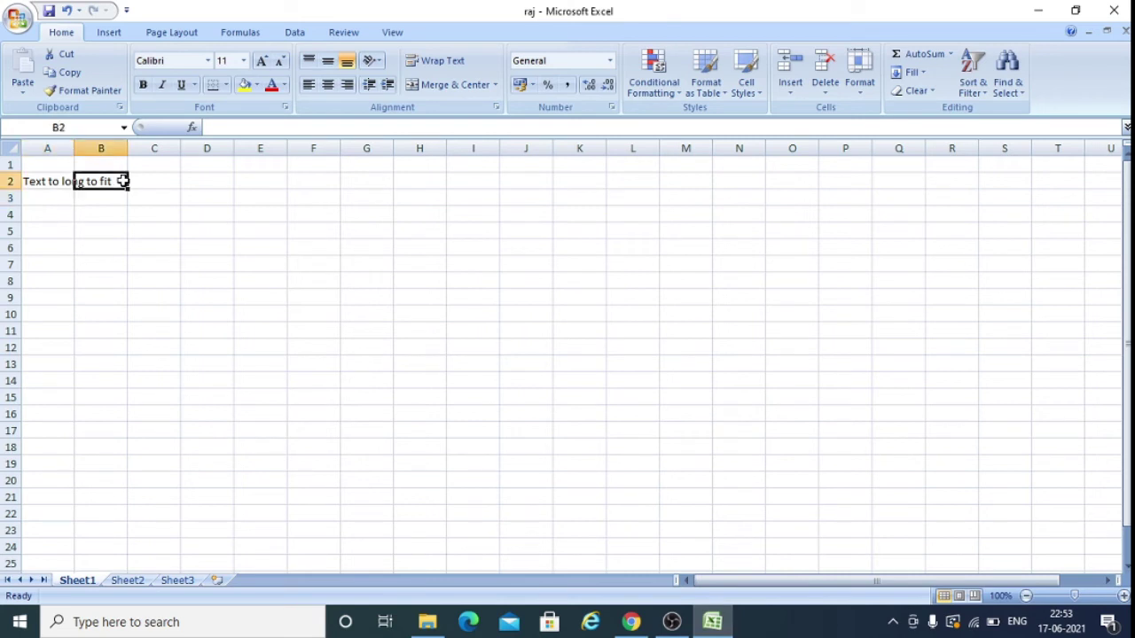
{"action": "left_click", "coordinate": [53, 182]}
{"action": "left_click_drag", "start_coordinate": [54, 182], "coordinate": [96, 182]}
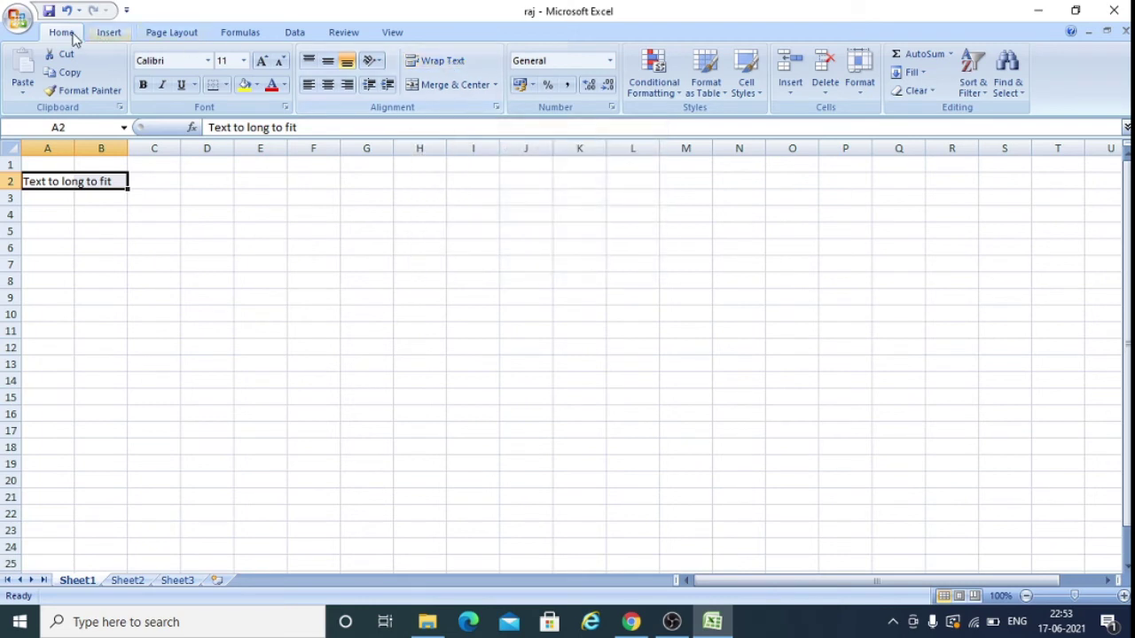
{"action": "left_click", "coordinate": [441, 69]}
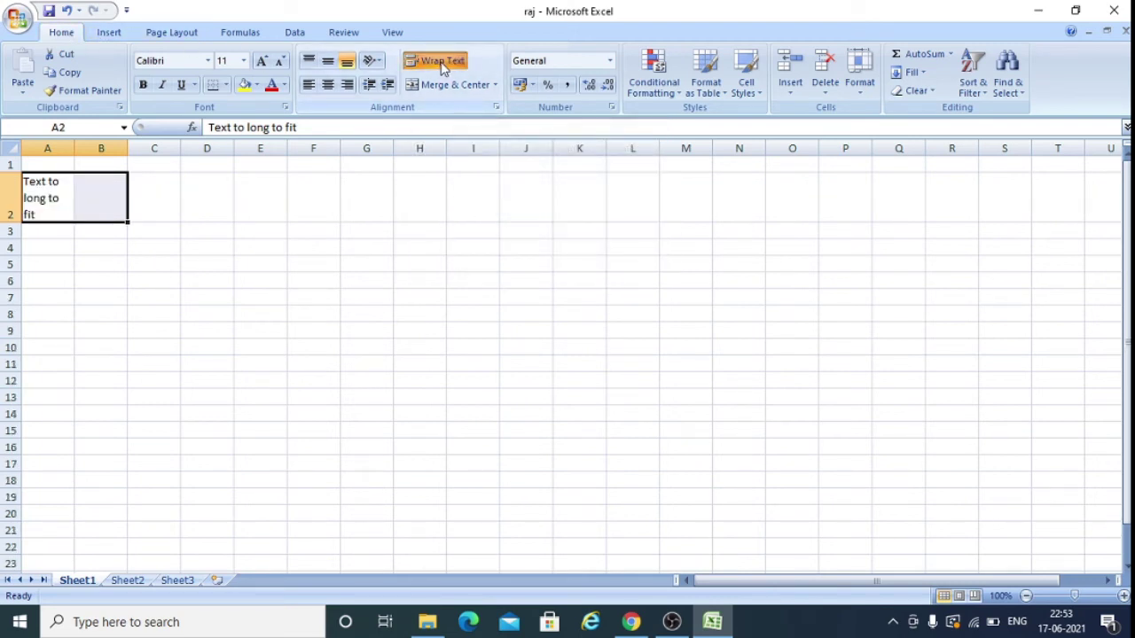
{"action": "key", "text": "Tab"}
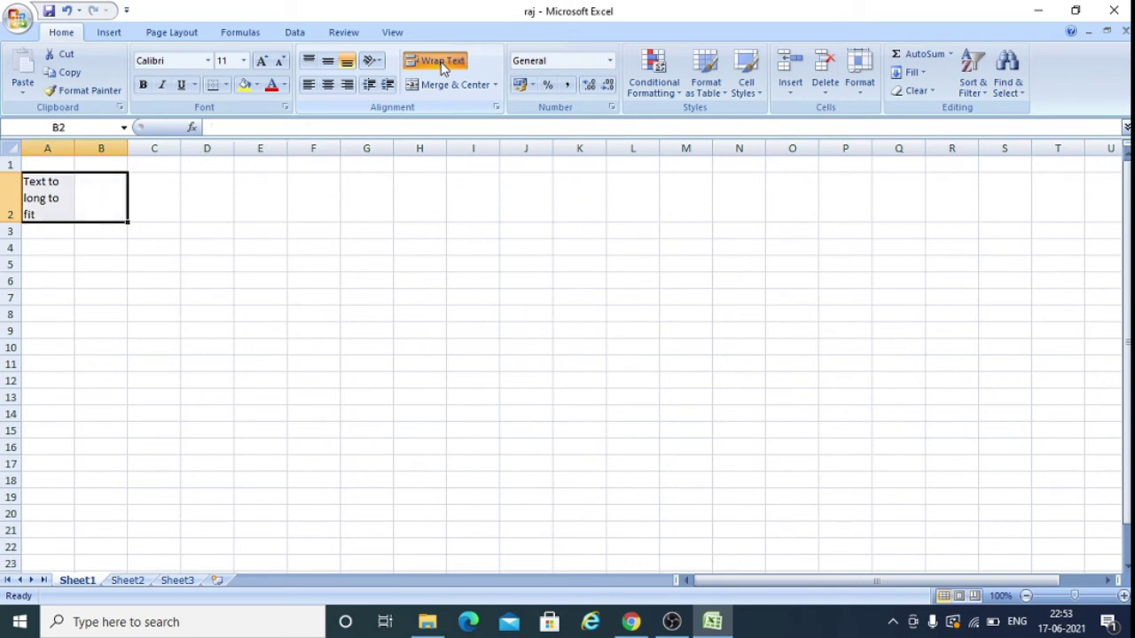
{"action": "left_click", "coordinate": [46, 233]}
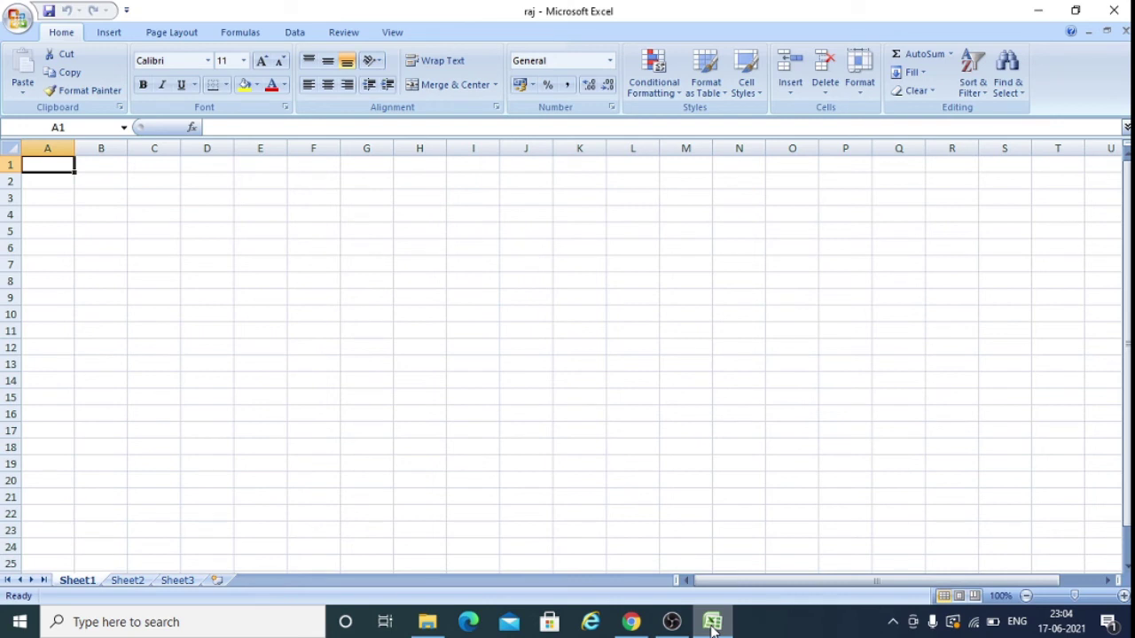
Enter a lowercase surname in cell A1 and a lowercase full name in cell A2.
{"action": "type", "text": "jones"}
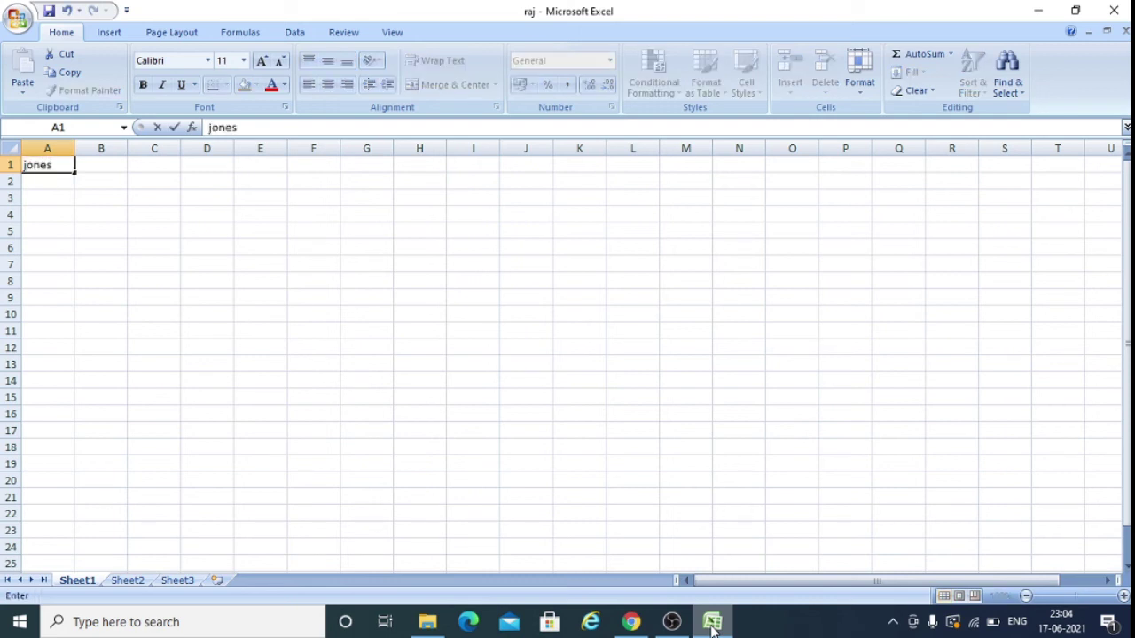
{"action": "key", "text": "Return"}
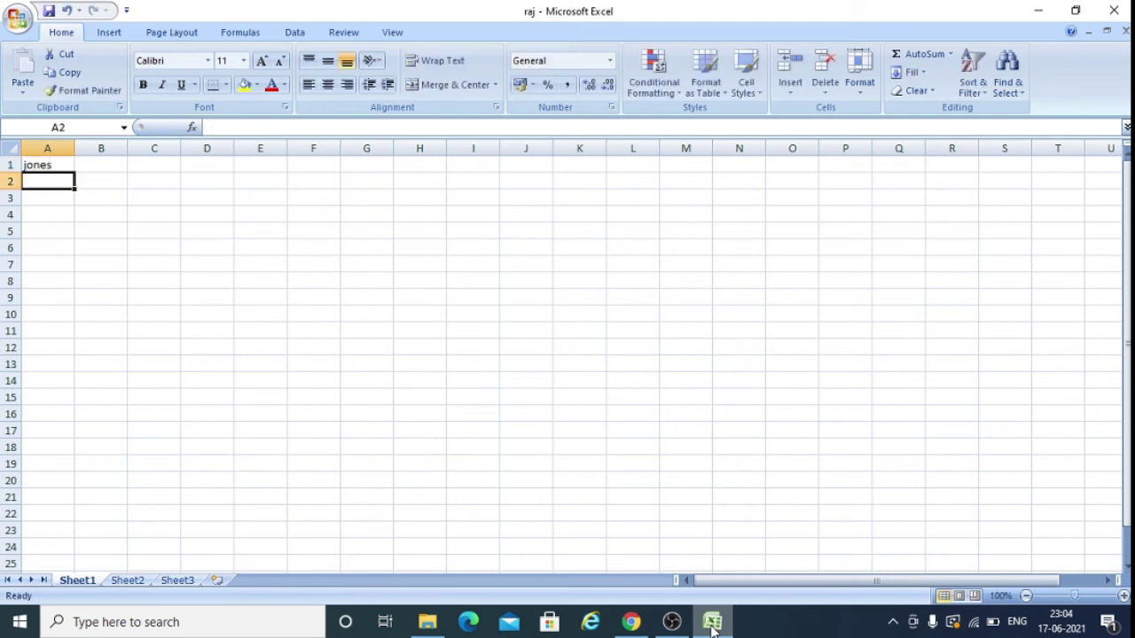
{"action": "type", "text": "jo"}
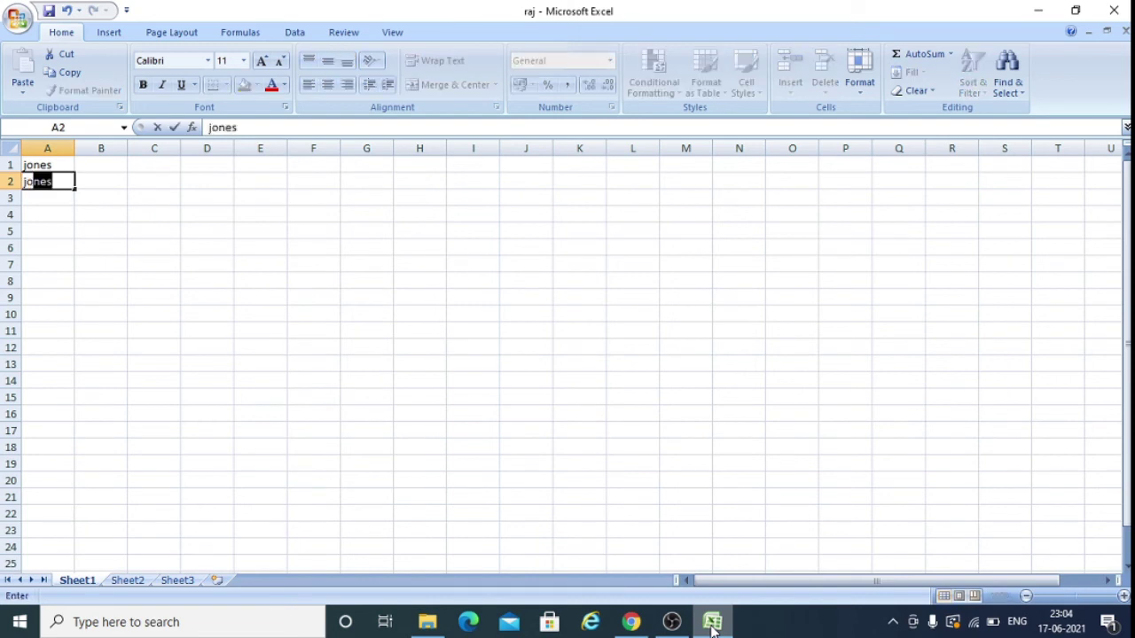
{"action": "type", "text": "hn jordan"}
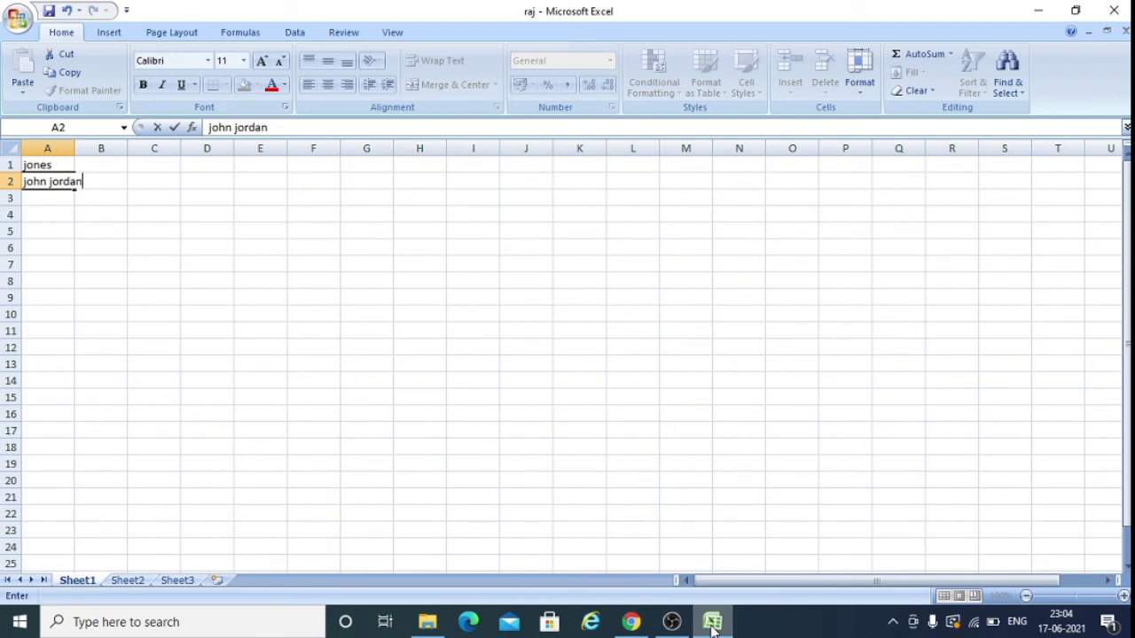
Delete the contents of cells A1:A2.
{"action": "left_click_drag", "start_coordinate": [35, 165], "coordinate": [60, 184]}
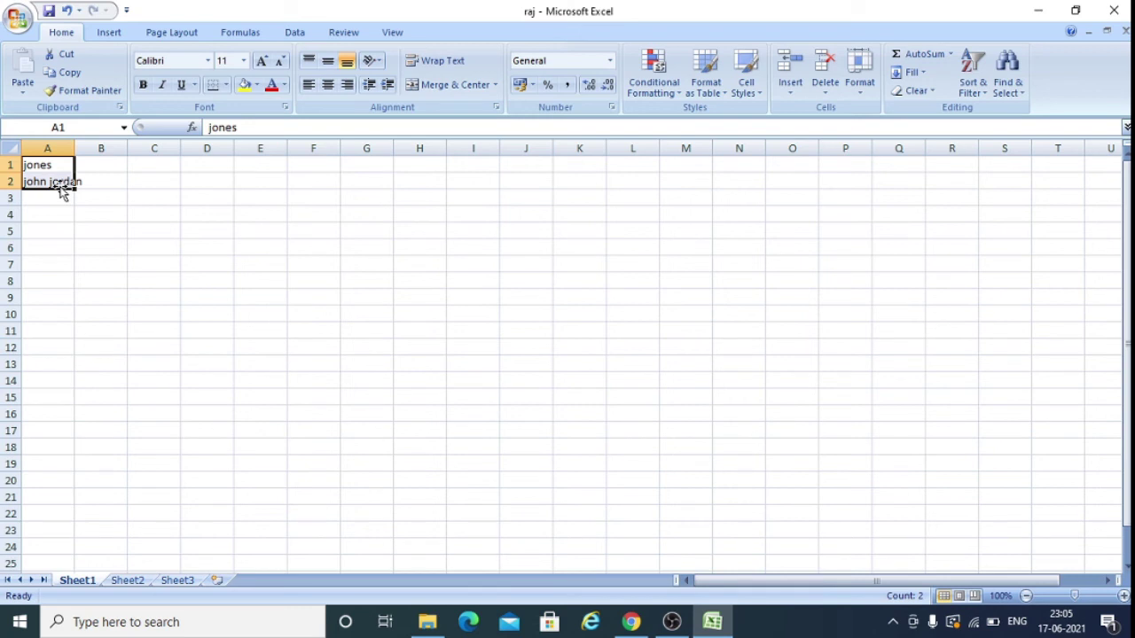
{"action": "key", "text": "Delete"}
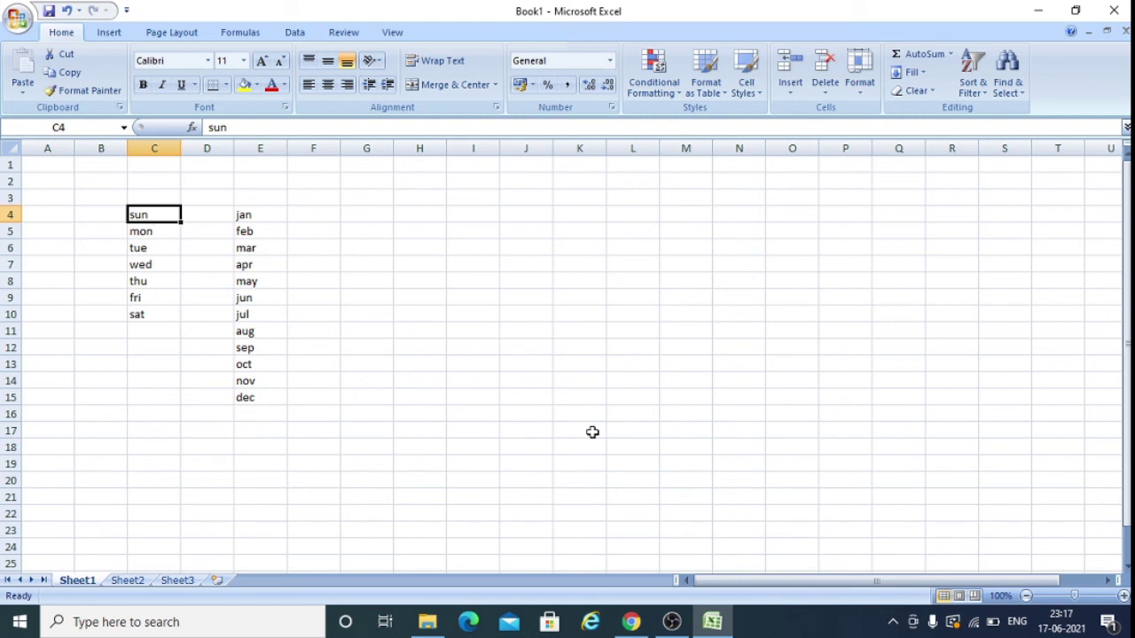
Save the workbook with the weekday and month lists to the Desktop as raj.1, in Excel Workbook format.
{"action": "left_click", "coordinate": [16, 21]}
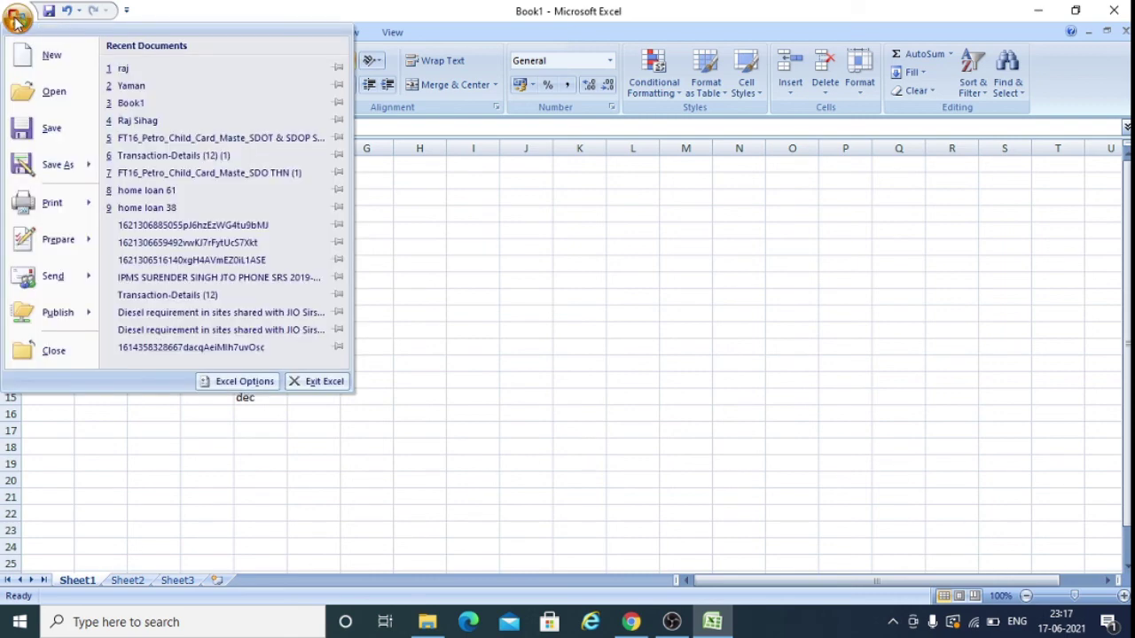
{"action": "left_click", "coordinate": [50, 131]}
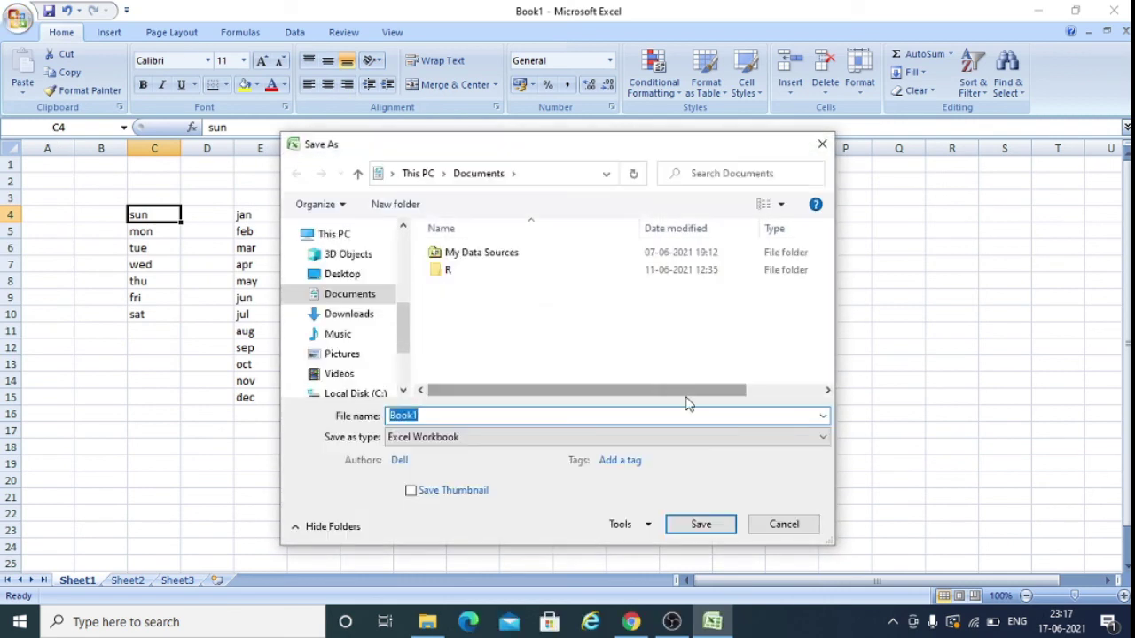
{"action": "left_click", "coordinate": [452, 415]}
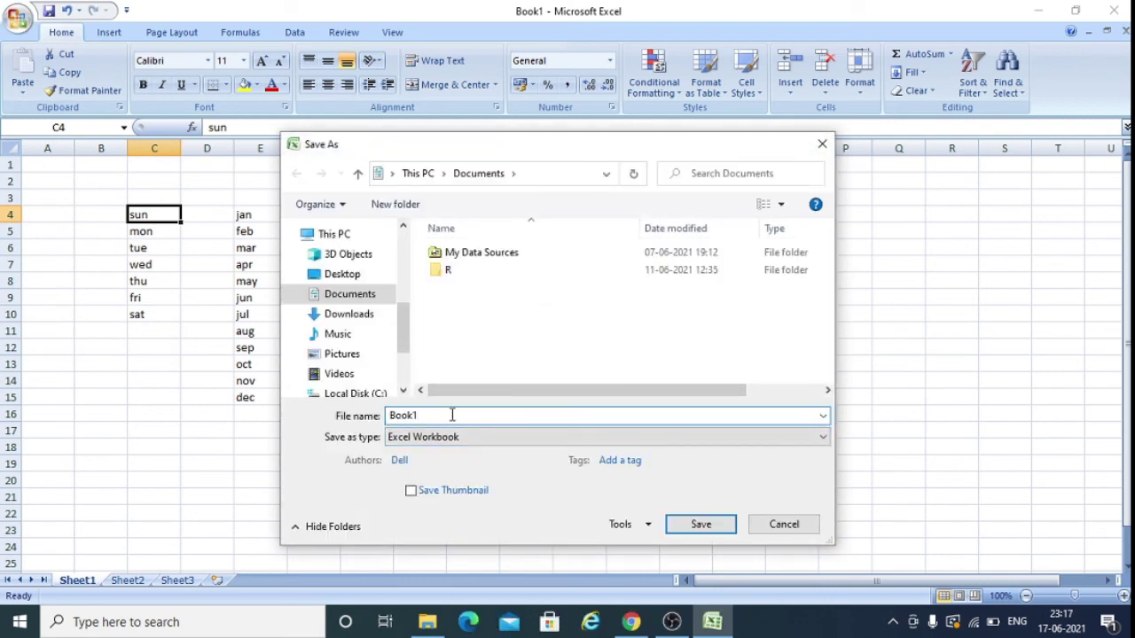
{"action": "key", "text": "BackSpace"}
{"action": "key", "text": "BackSpace"}
{"action": "key", "text": "BackSpace"}
{"action": "key", "text": "BackSpace"}
{"action": "key", "text": "BackSpace"}
{"action": "type", "text": "raj.1"}
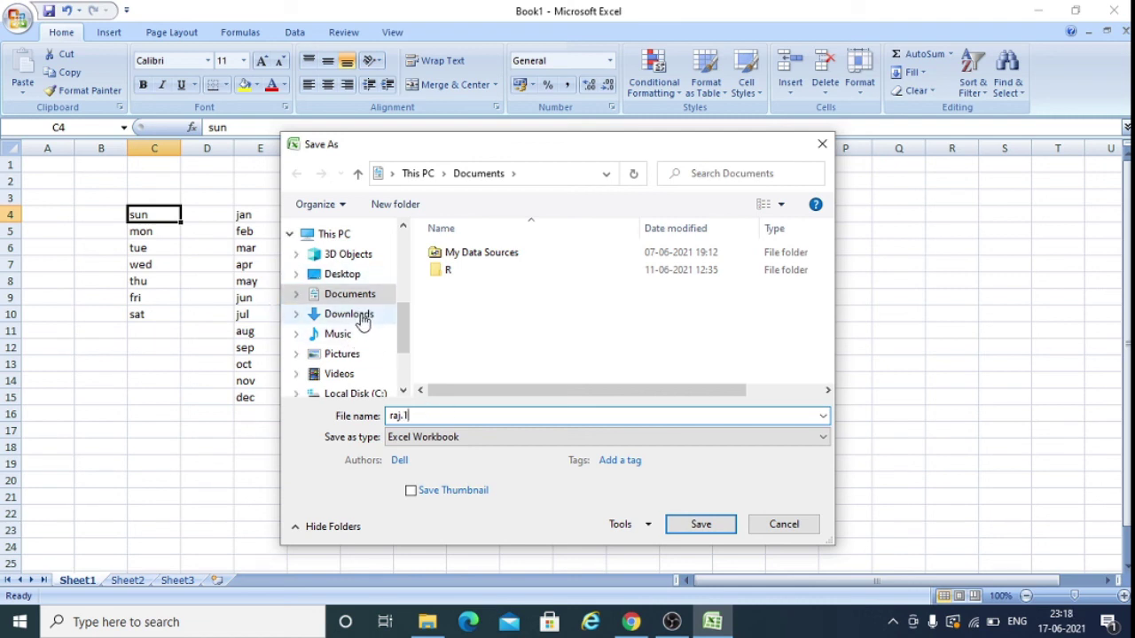
{"action": "left_click", "coordinate": [357, 277]}
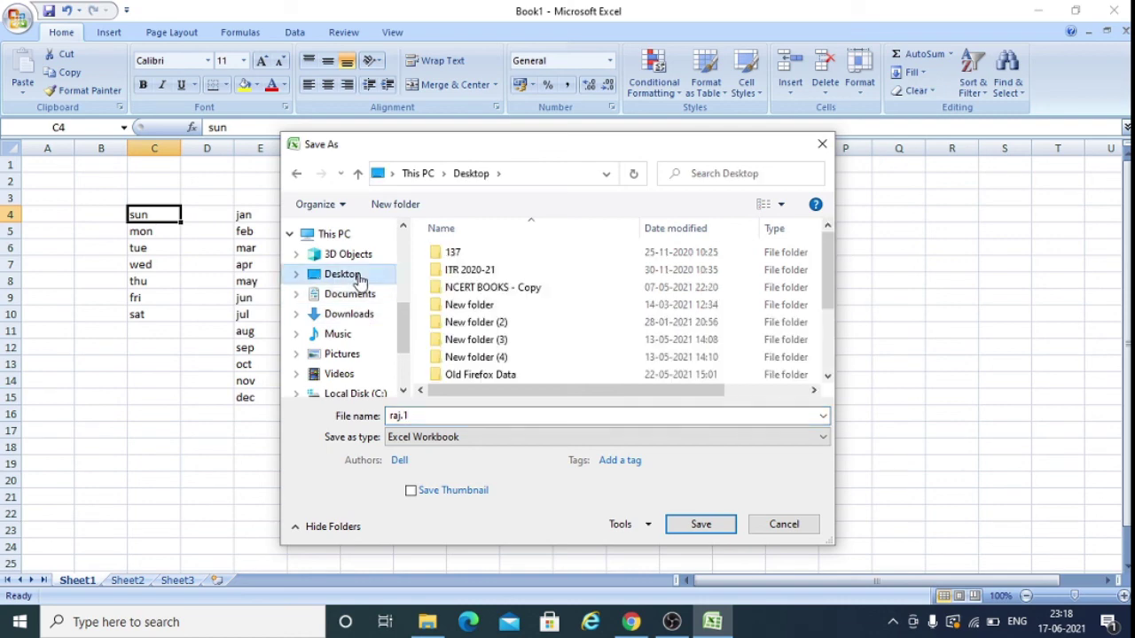
{"action": "left_click", "coordinate": [714, 527]}
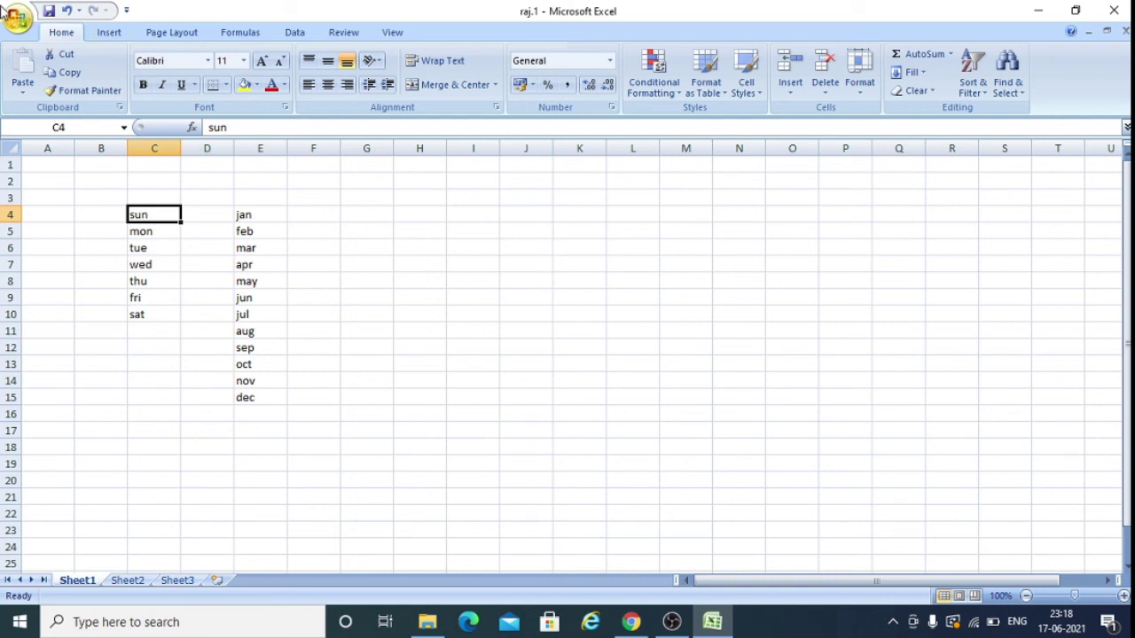
Close the raj.1 workbook and exit Excel.
{"action": "left_click", "coordinate": [19, 26]}
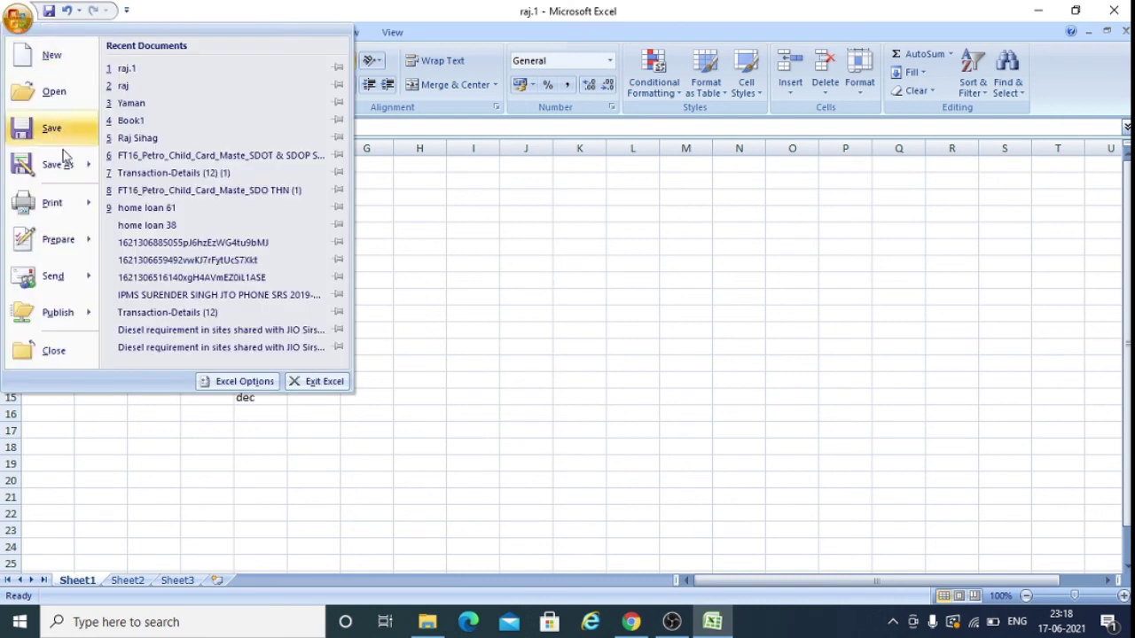
{"action": "left_click", "coordinate": [55, 354]}
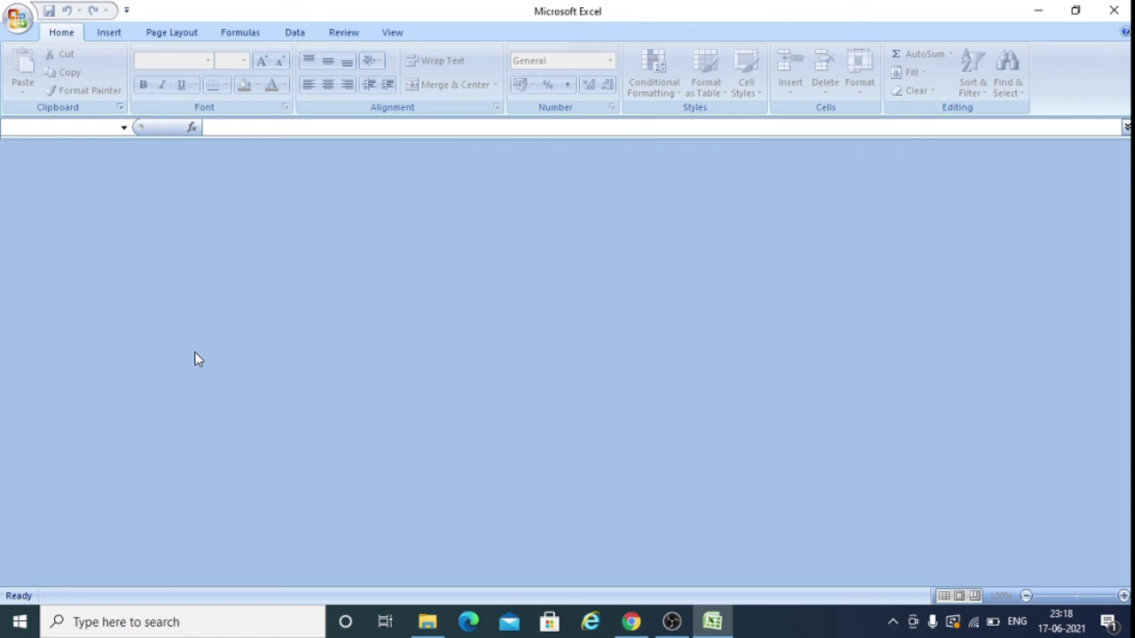
{"action": "left_click", "coordinate": [1113, 10]}
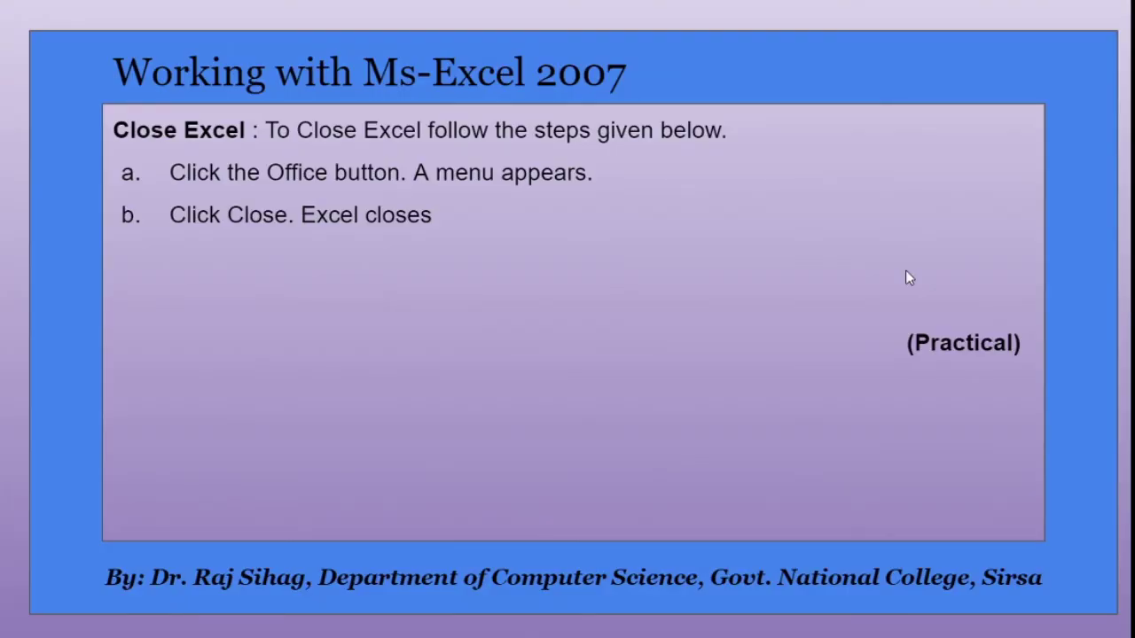
{"action": "left_click", "coordinate": [906, 273]}
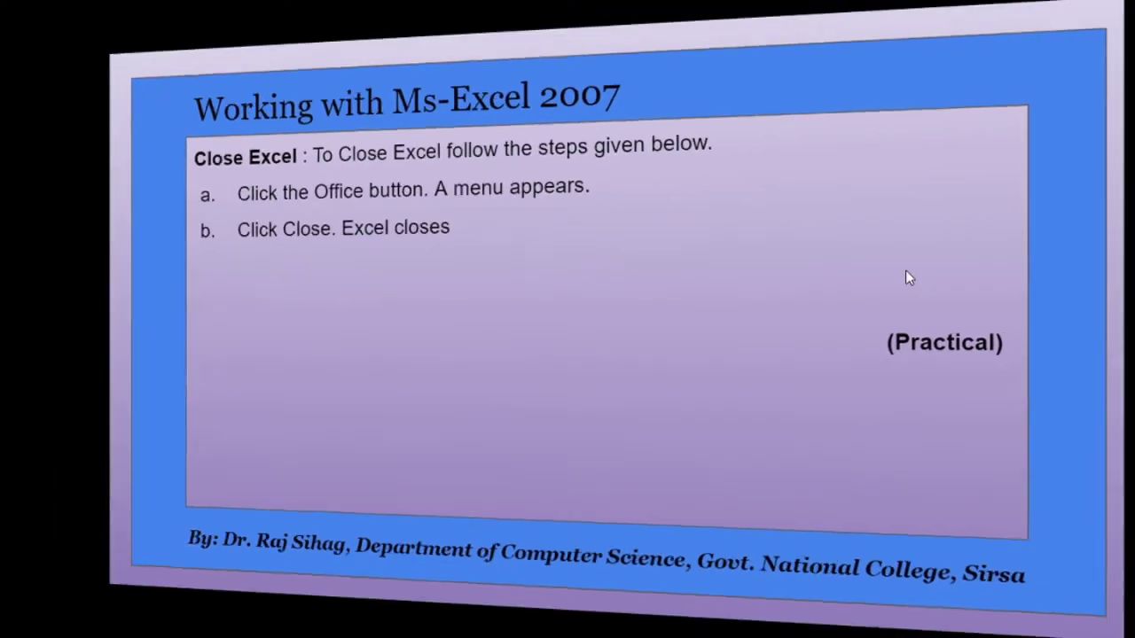